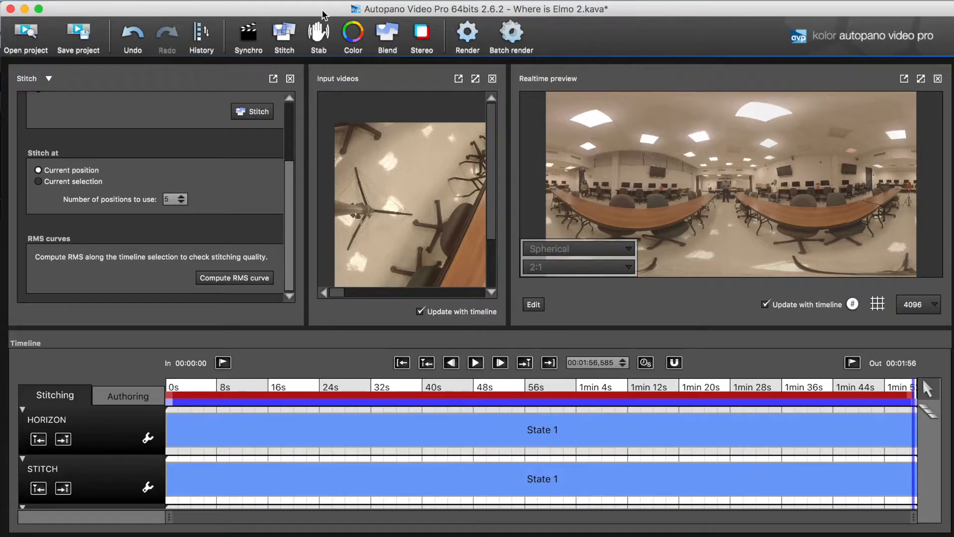
Step: Review the synchronization settings, the stitch settings and the input camera videos
click(254, 32)
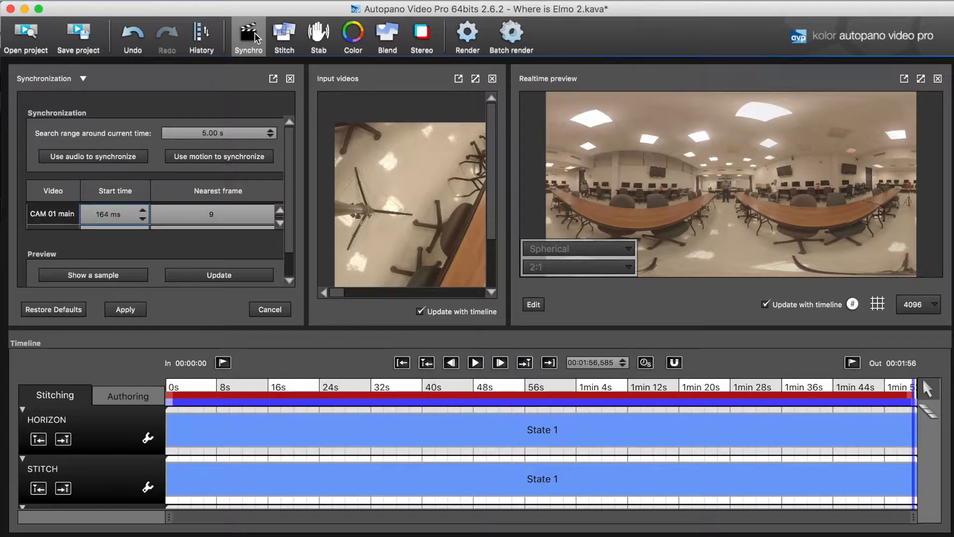
click(289, 35)
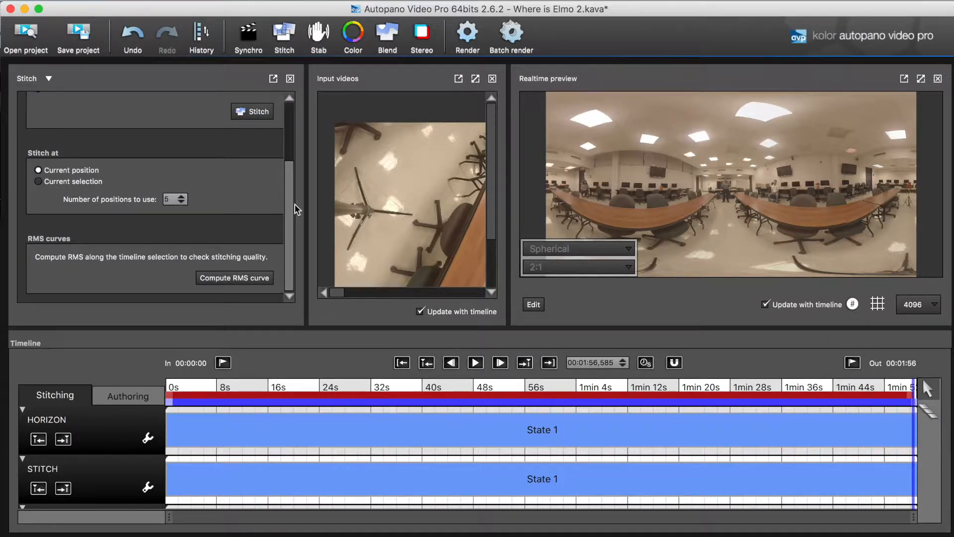
drag(286, 217, 288, 150)
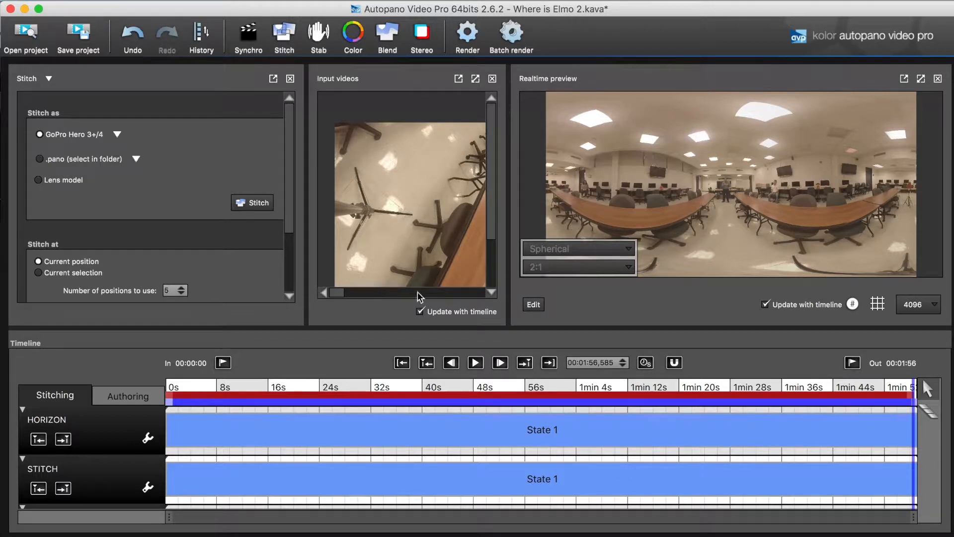
drag(338, 292, 400, 294)
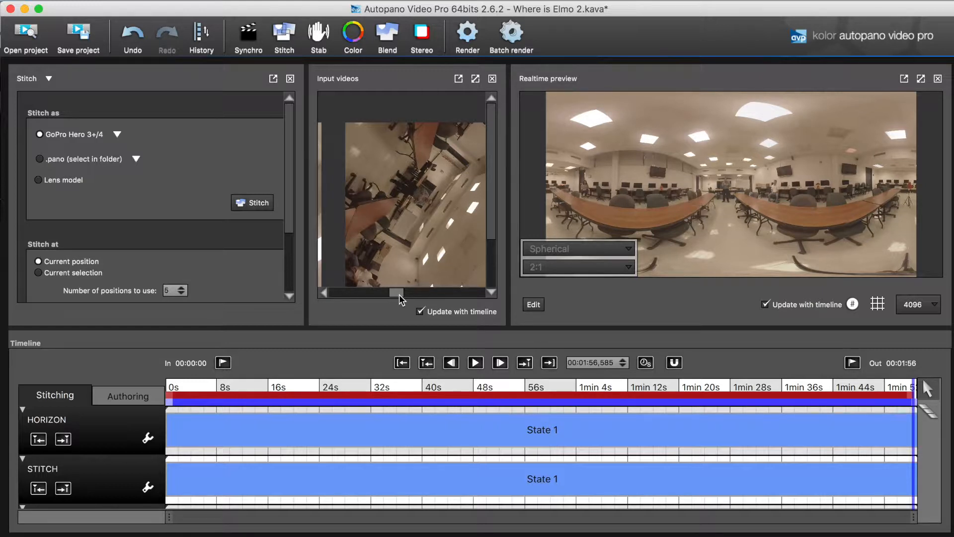
drag(401, 297, 354, 297)
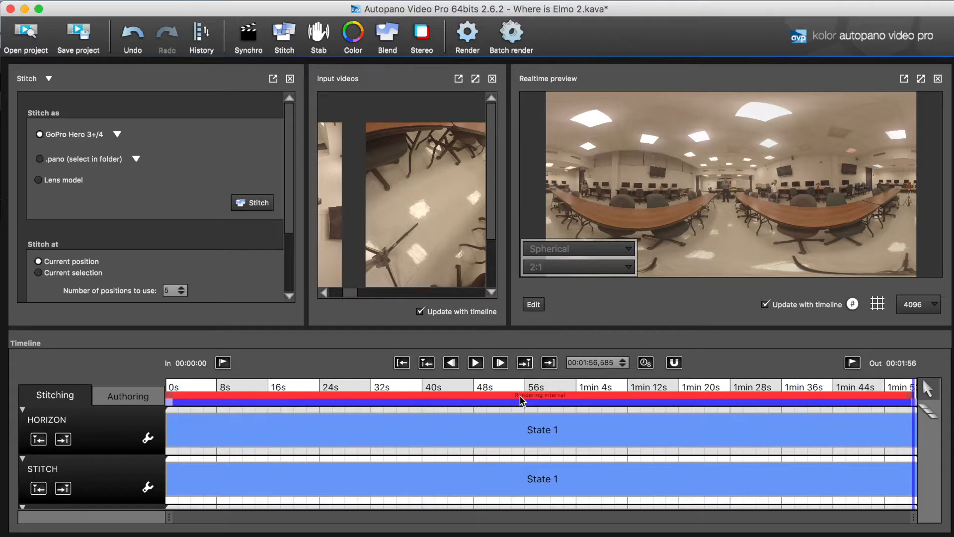
Step: Limit the rendering interval on the timeline to the section from about 50 s to 59 s
click(491, 387)
key(i)
click(545, 388)
key(o)
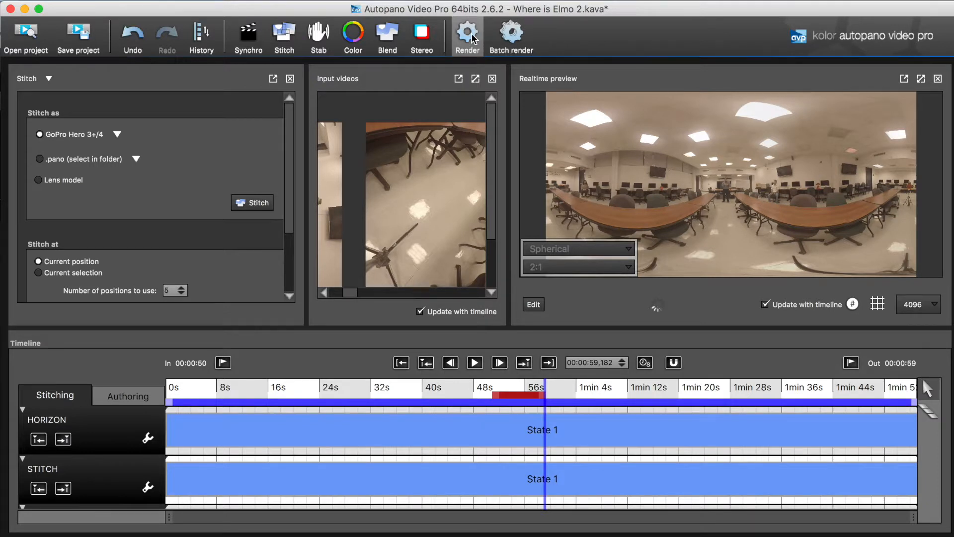
Step: Extend the rendering interval over the whole timeline, from 00:00:00 to 00:01:56
click(190, 396)
click(167, 392)
key(i)
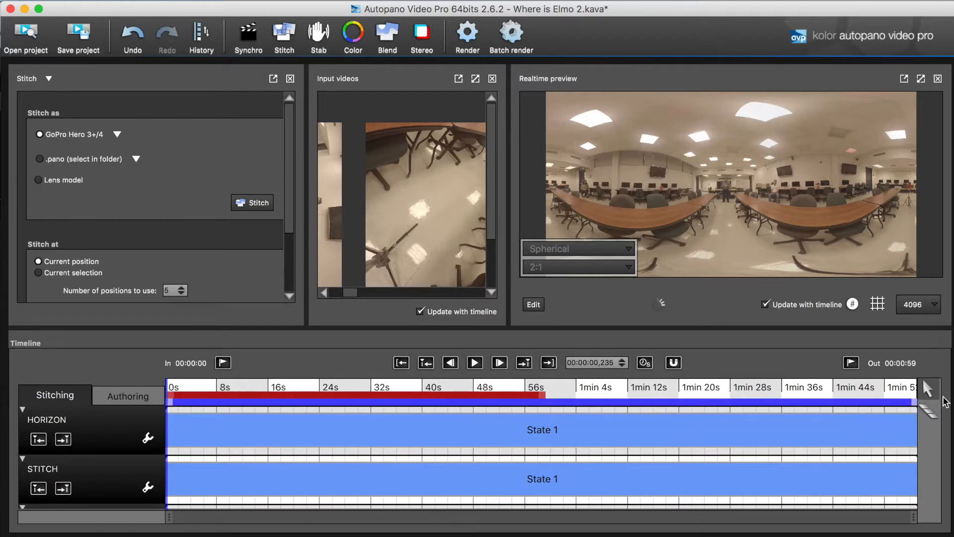
click(912, 398)
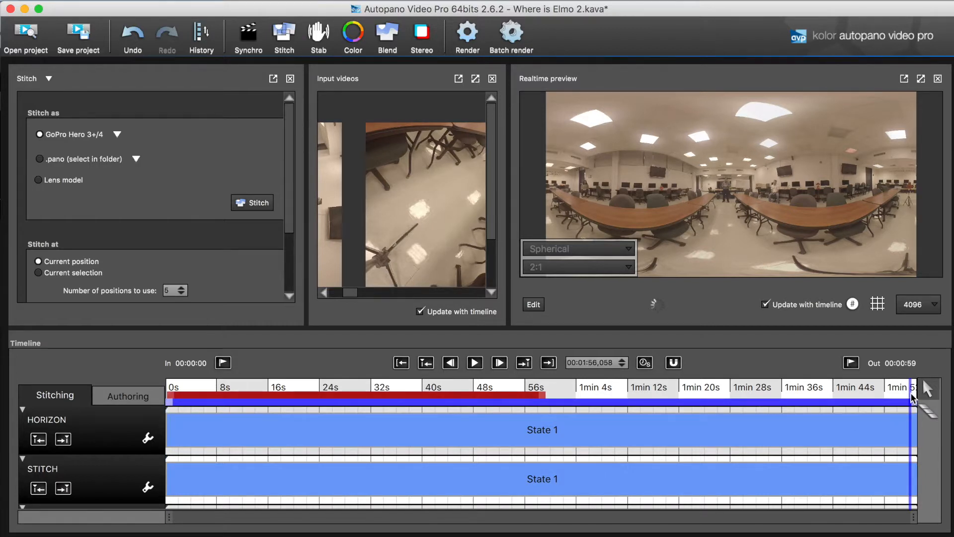
key(o)
click(913, 395)
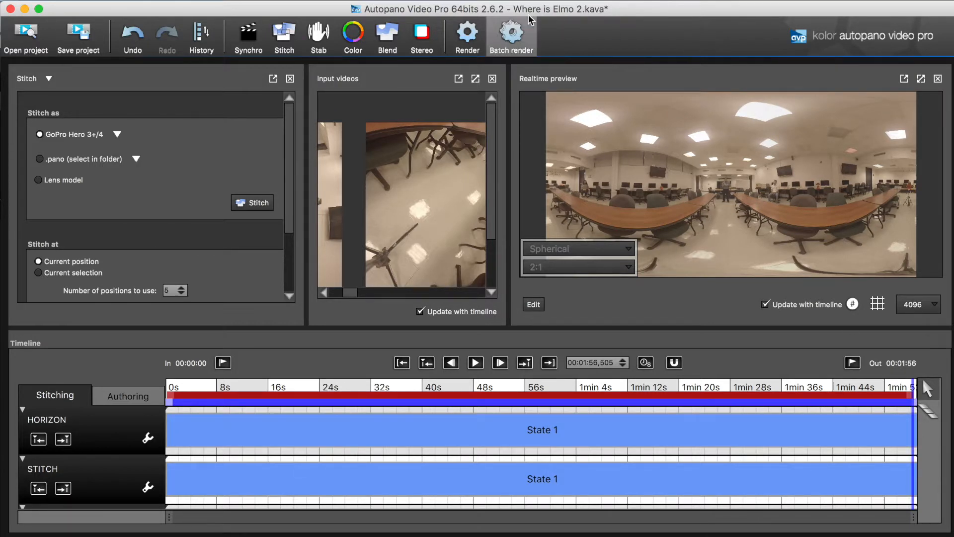
Step: Open the render settings in an enlarged dialog, keeping H.264 MP4 output, the H.264 4K UHDTV preset and the frame rate as original video
click(473, 25)
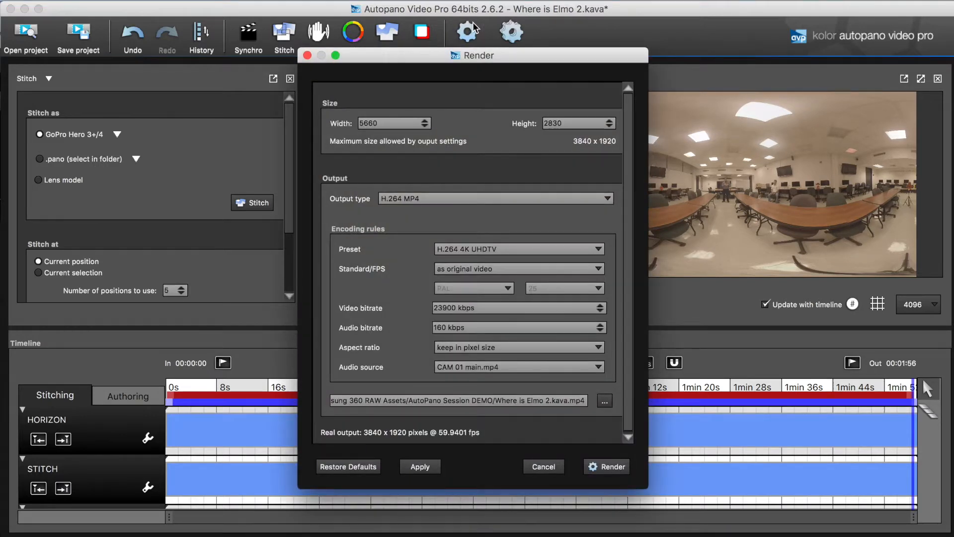
drag(523, 58, 371, 36)
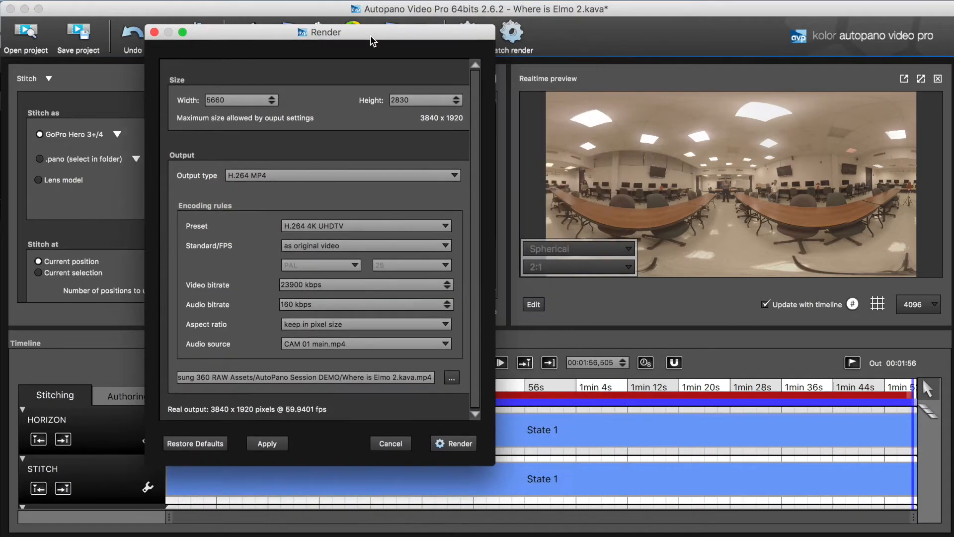
drag(490, 466, 655, 534)
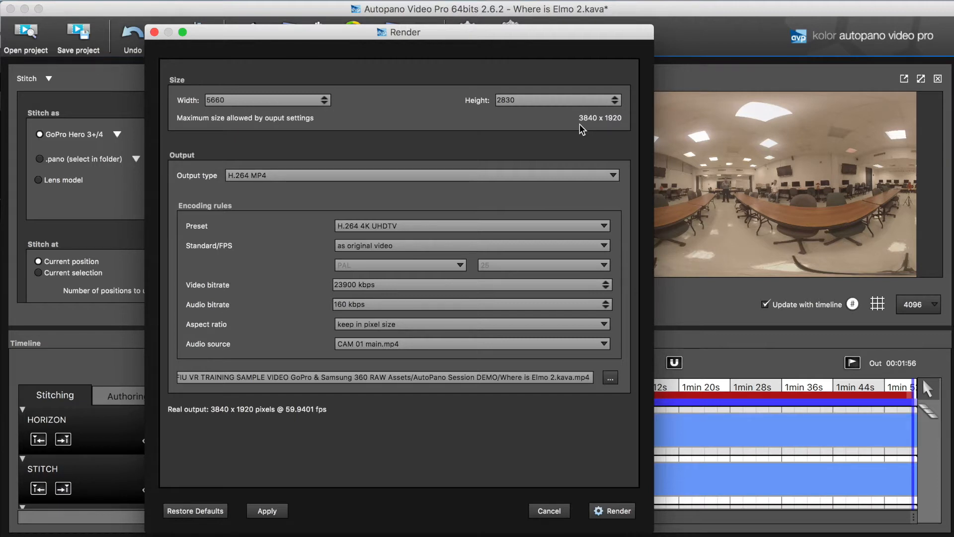
click(589, 176)
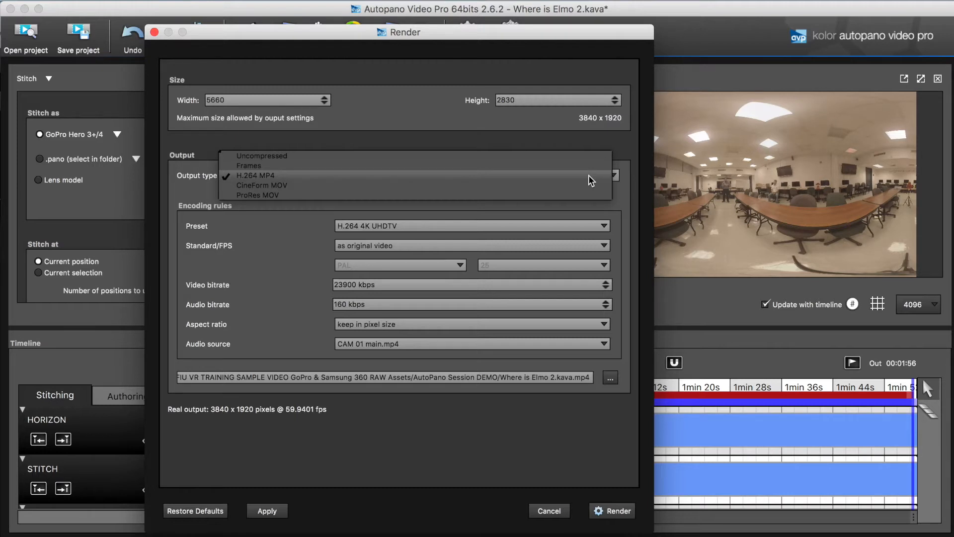
click(588, 175)
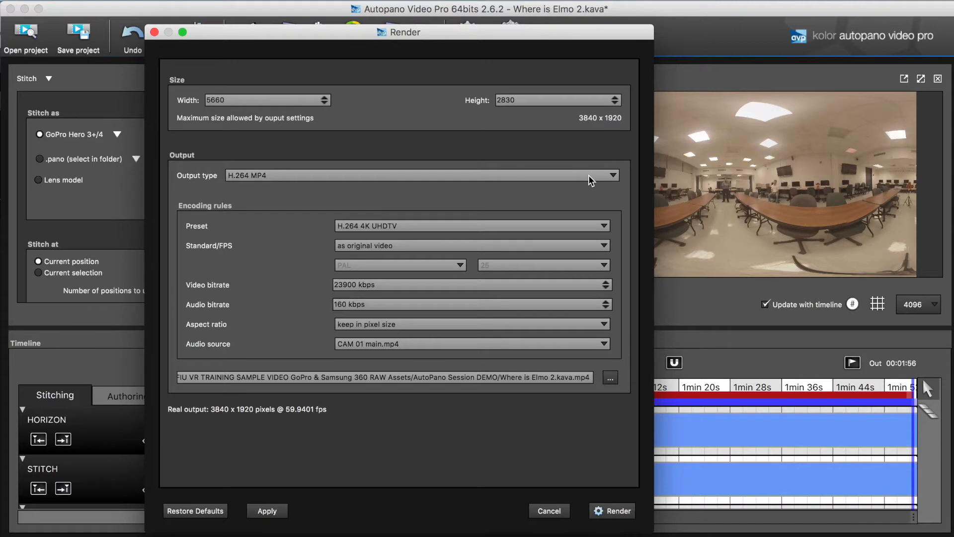
click(604, 230)
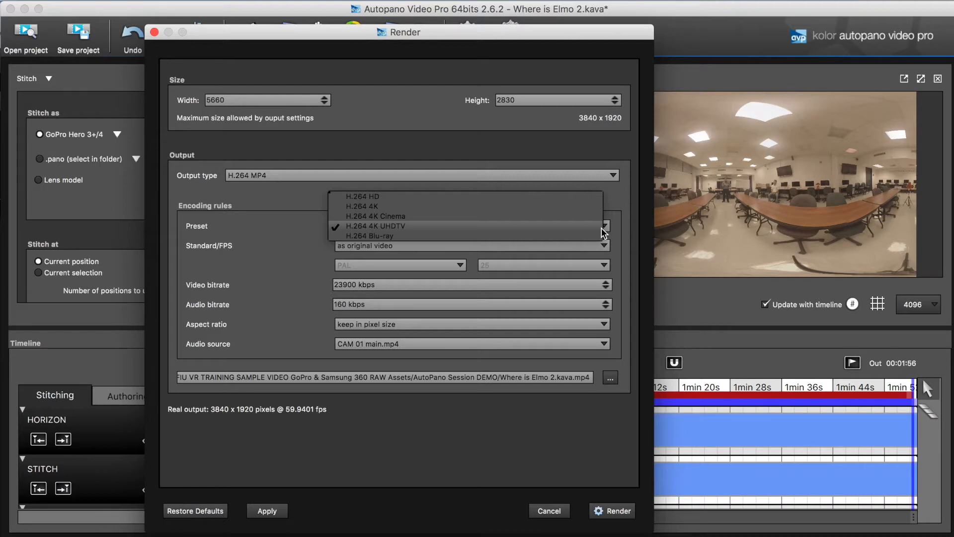
click(618, 190)
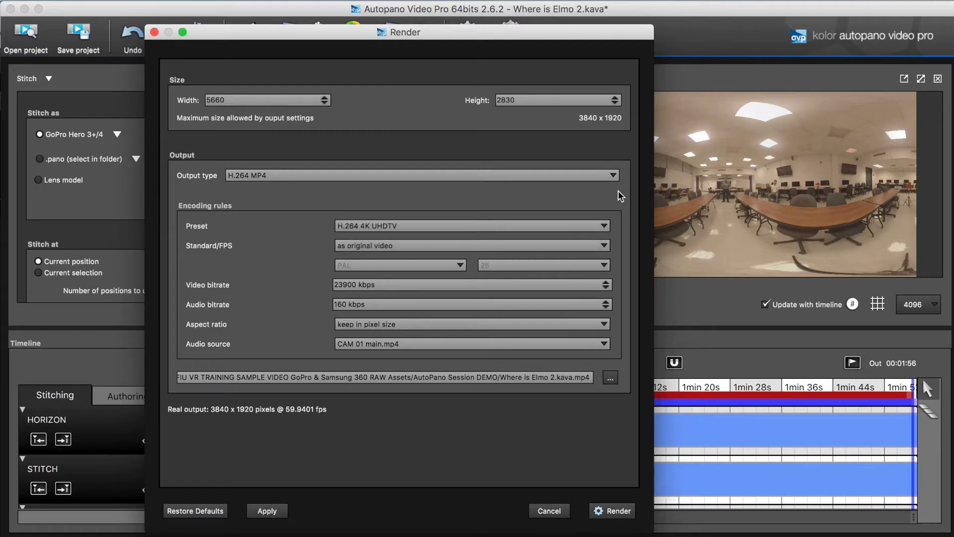
click(605, 247)
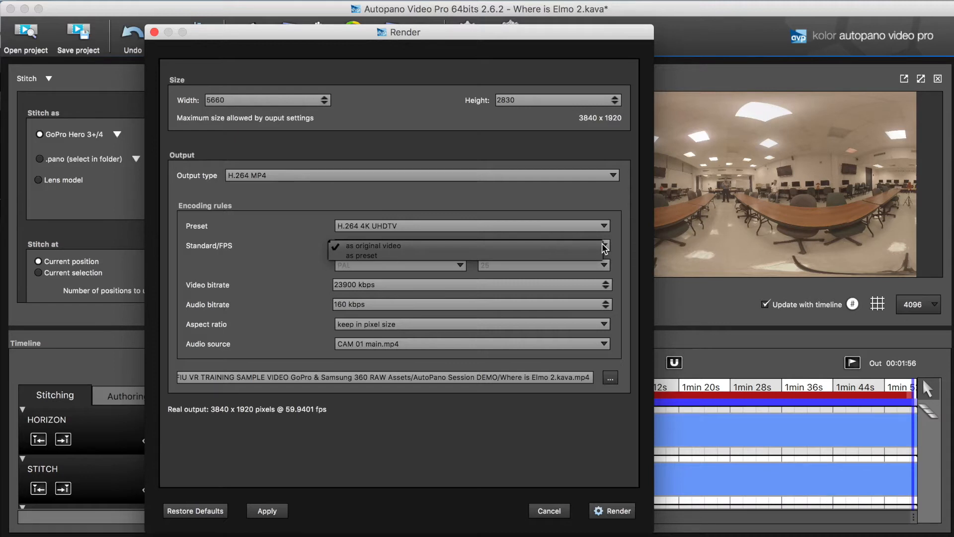
click(605, 248)
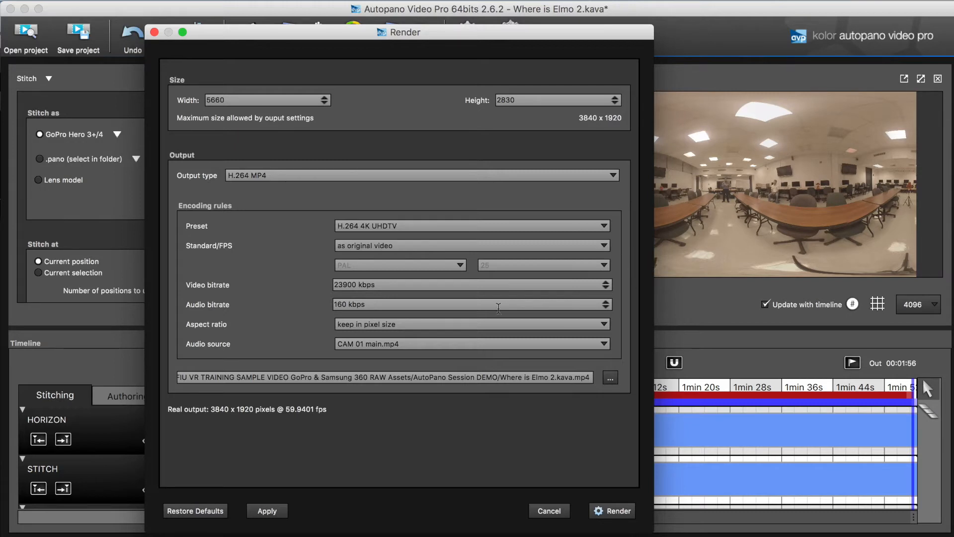
Step: Set the video bitrate to 25000 kbps and the audio bitrate to 360 kbps
click(606, 282)
click(613, 251)
click(606, 306)
click(605, 302)
click(605, 302)
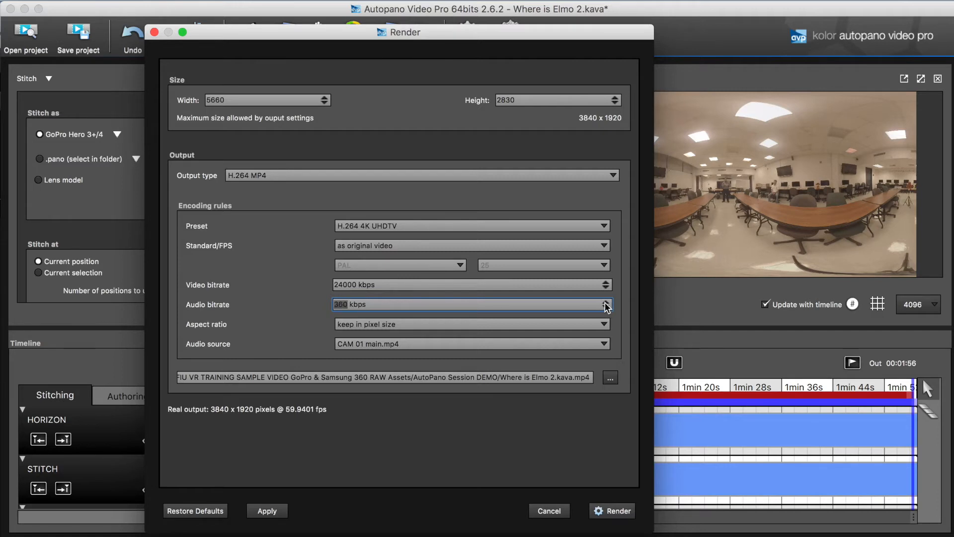
click(606, 306)
click(606, 281)
click(606, 281)
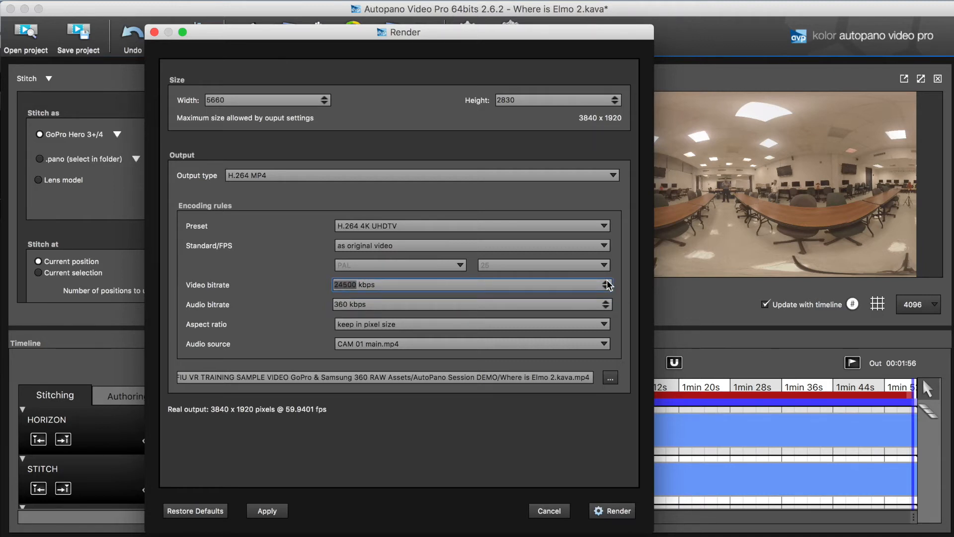
click(606, 281)
Step: Keep the aspect ratio in pixel size and CAM 01 main.mp4 as the audio source
click(605, 324)
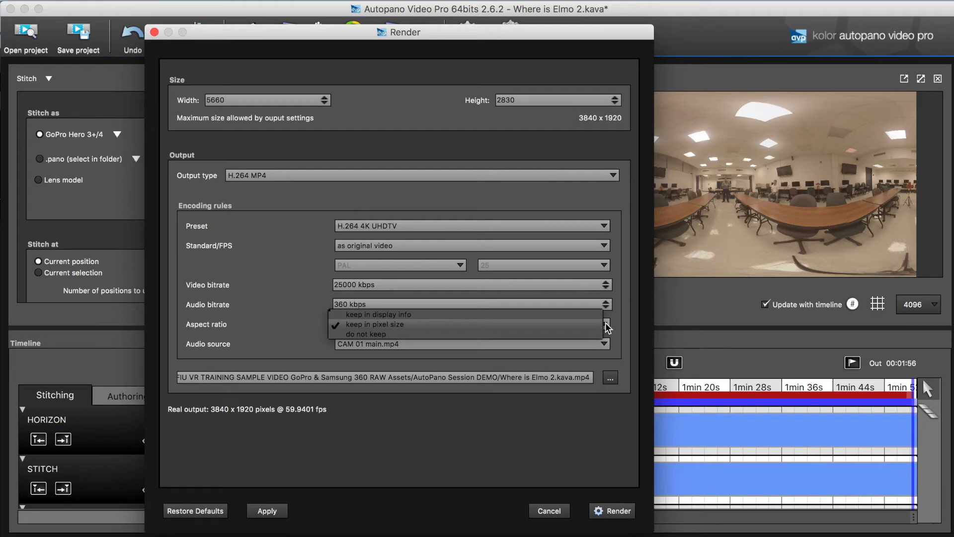
click(606, 326)
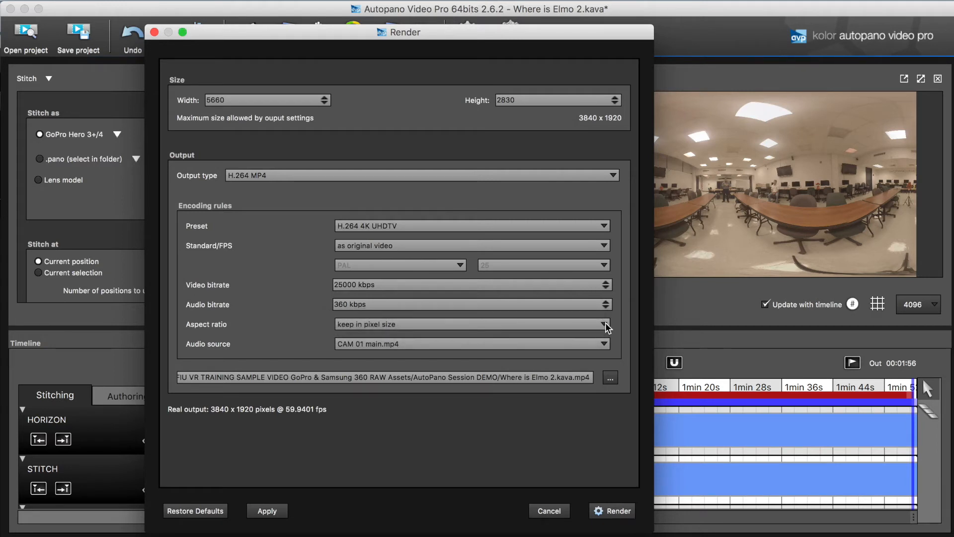
click(603, 343)
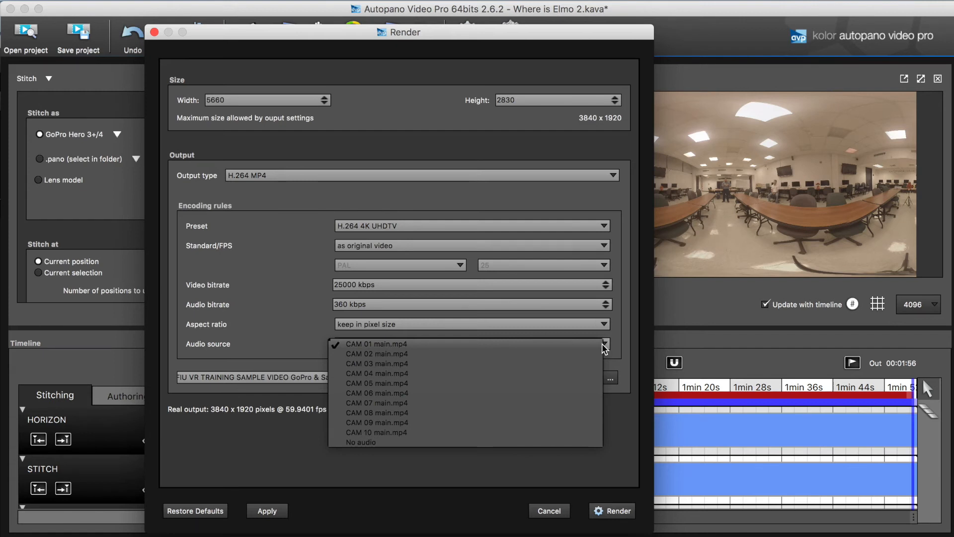
click(622, 324)
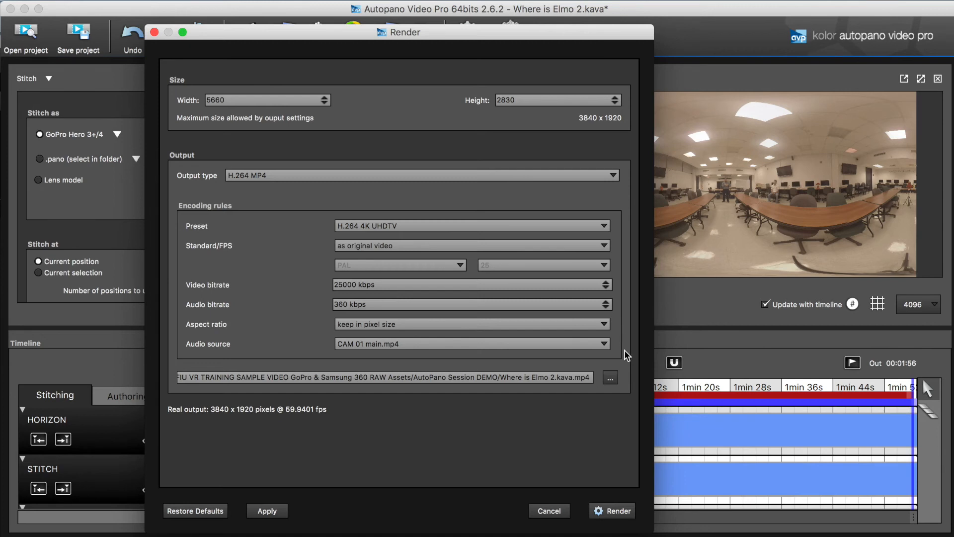
Step: Set the output file to Where is Elmo 3 FINAL.kava in the RENDERS folder and apply the render settings
click(611, 379)
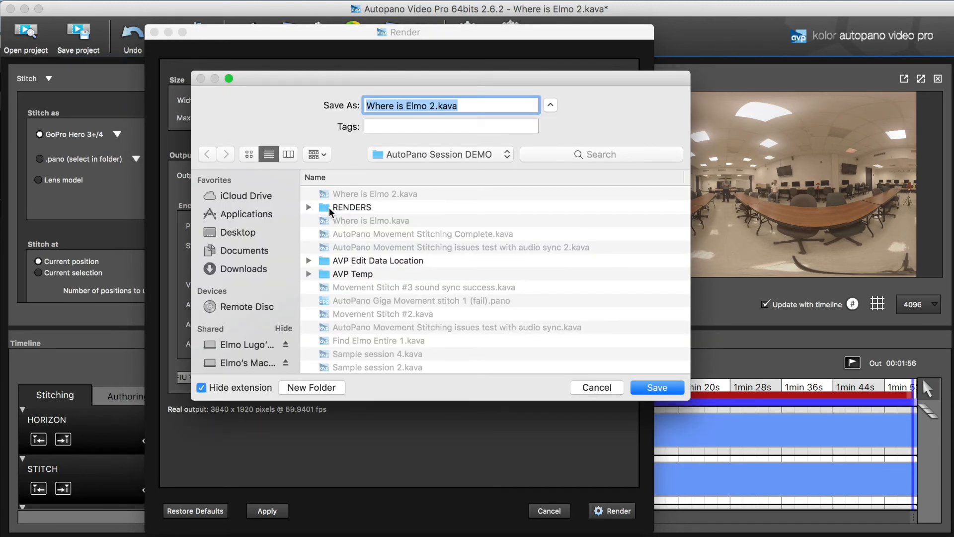
double_click(330, 207)
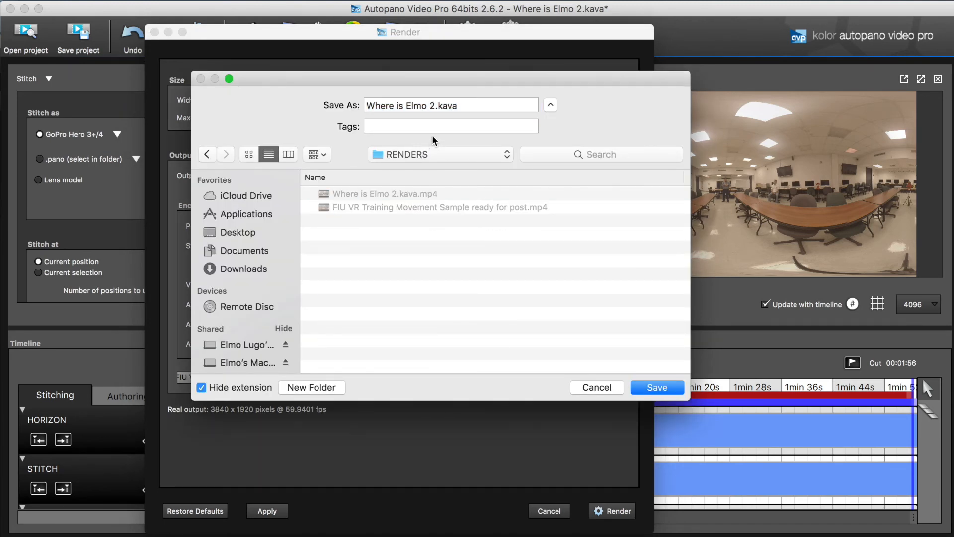
click(433, 106)
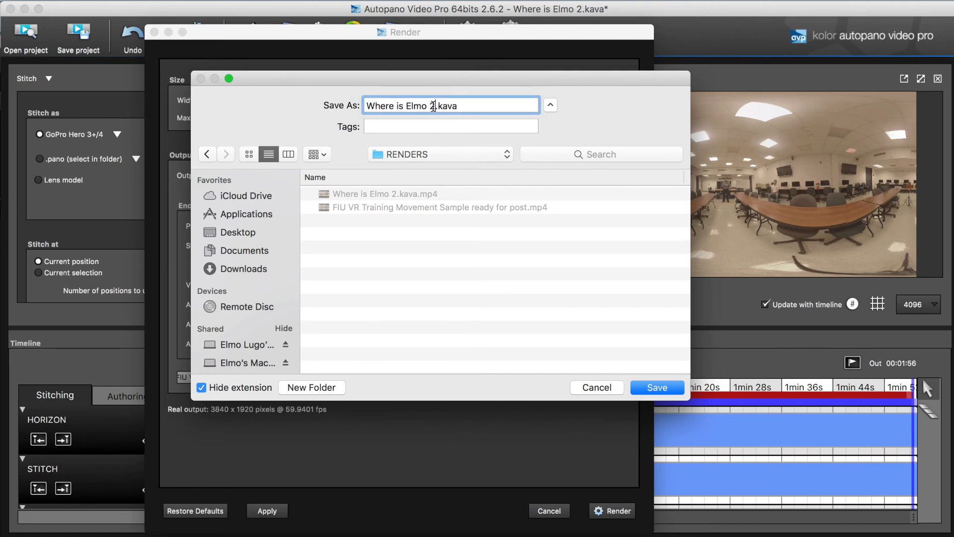
key(BackSpace)
text(3 FINAL)
click(663, 392)
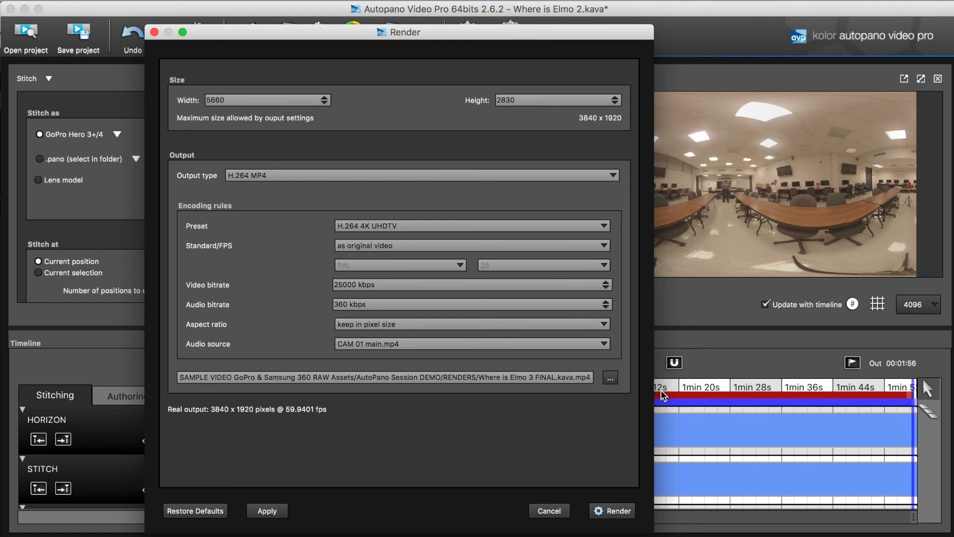
click(269, 513)
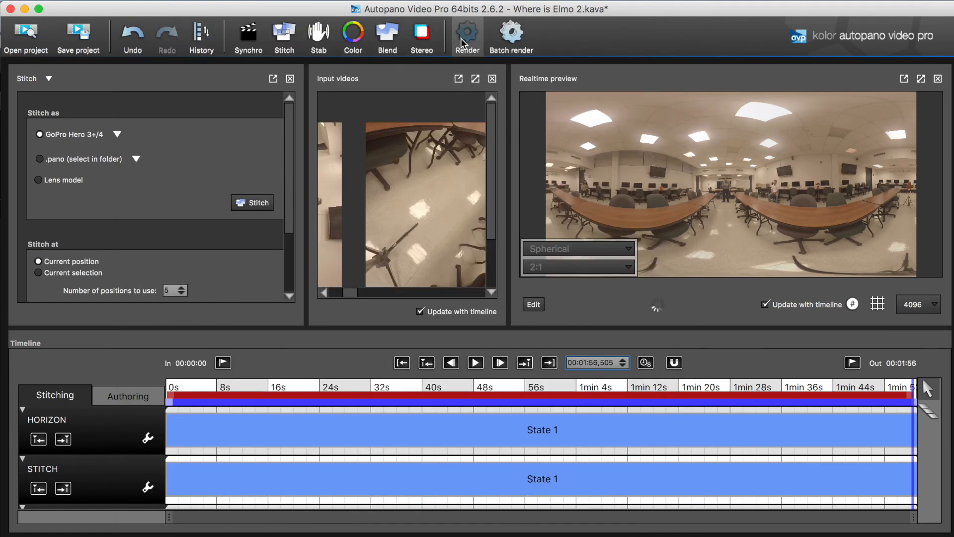
Step: Reopen the render settings and start rendering the stitched video
click(462, 37)
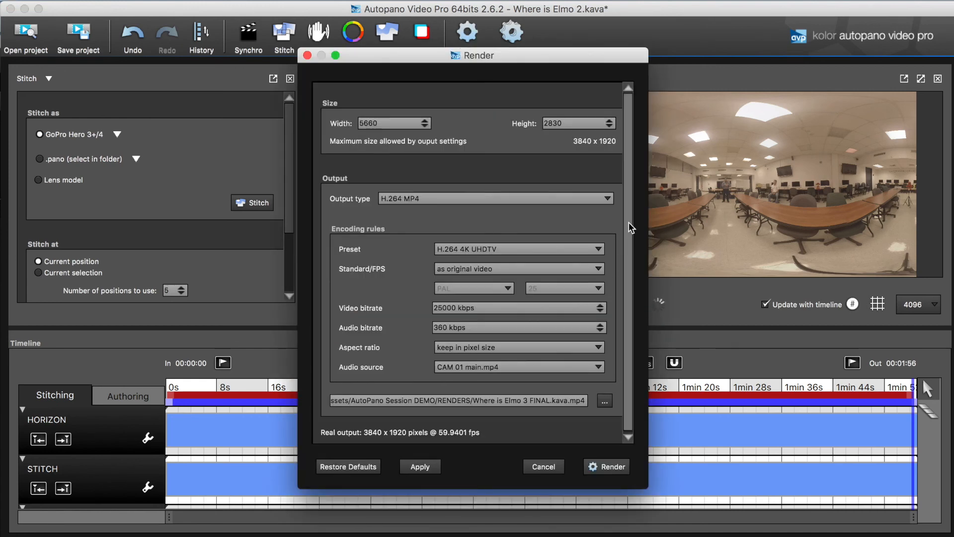
drag(631, 212, 619, 318)
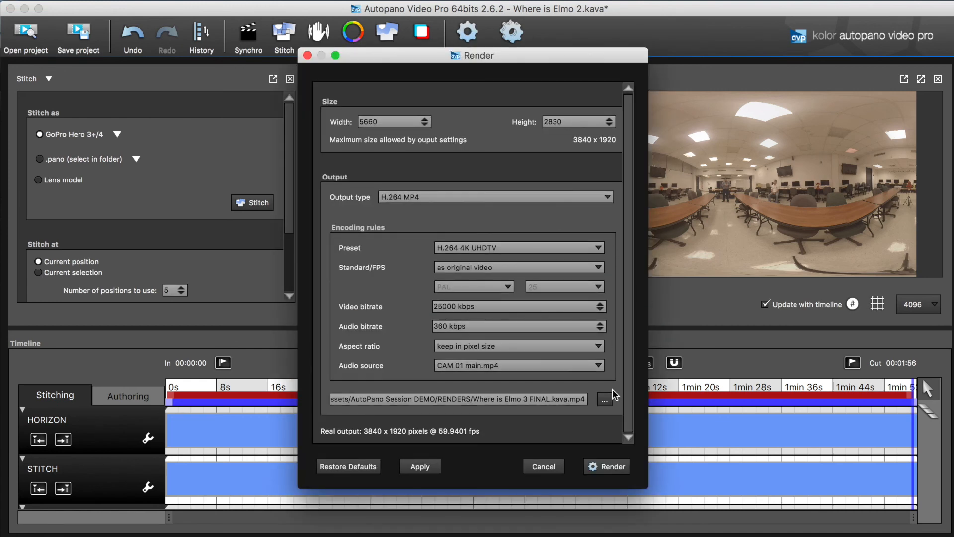
click(609, 466)
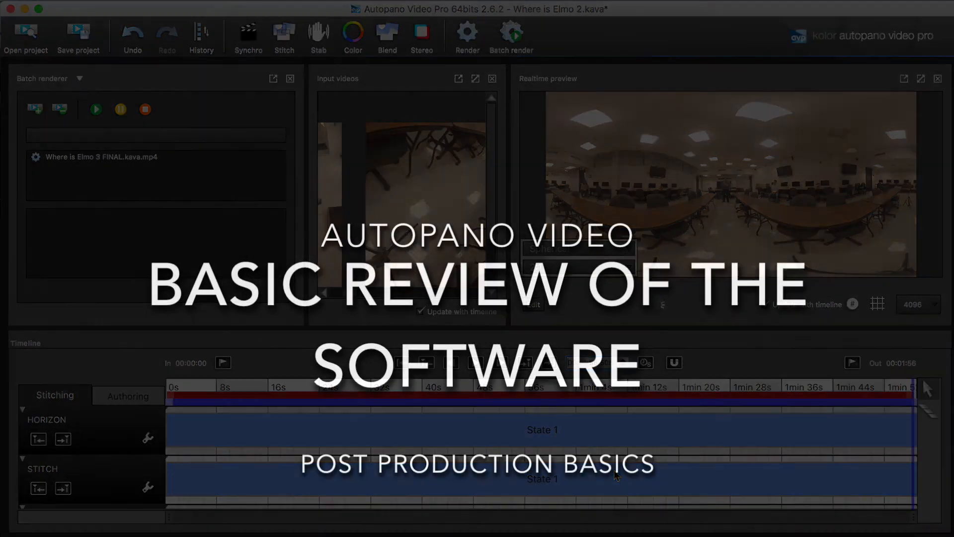